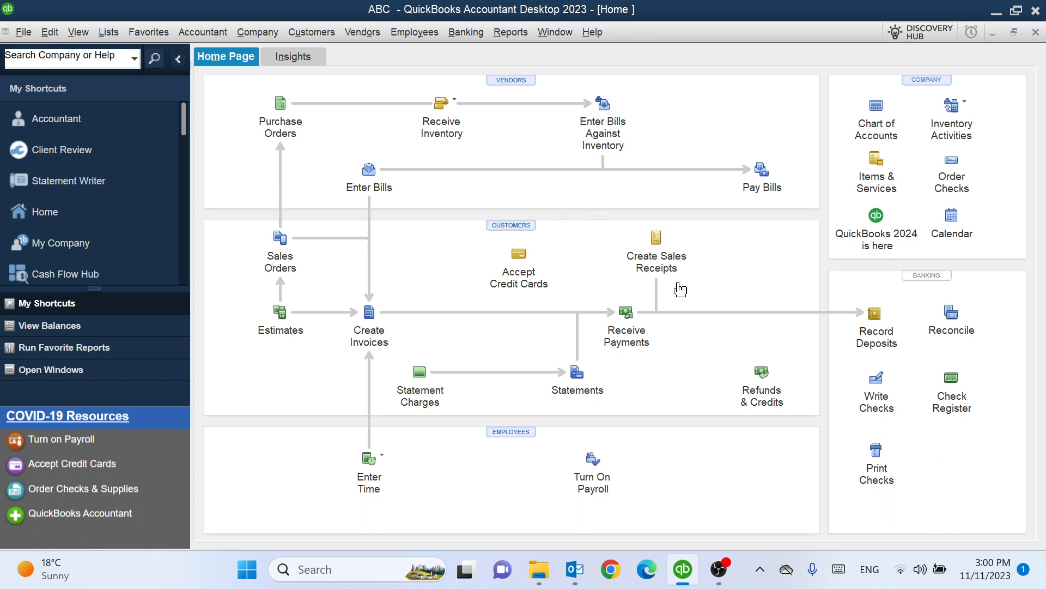
# - Open the Item List and start a new item of type Non-inventory Part
pyautogui.click(877, 161)
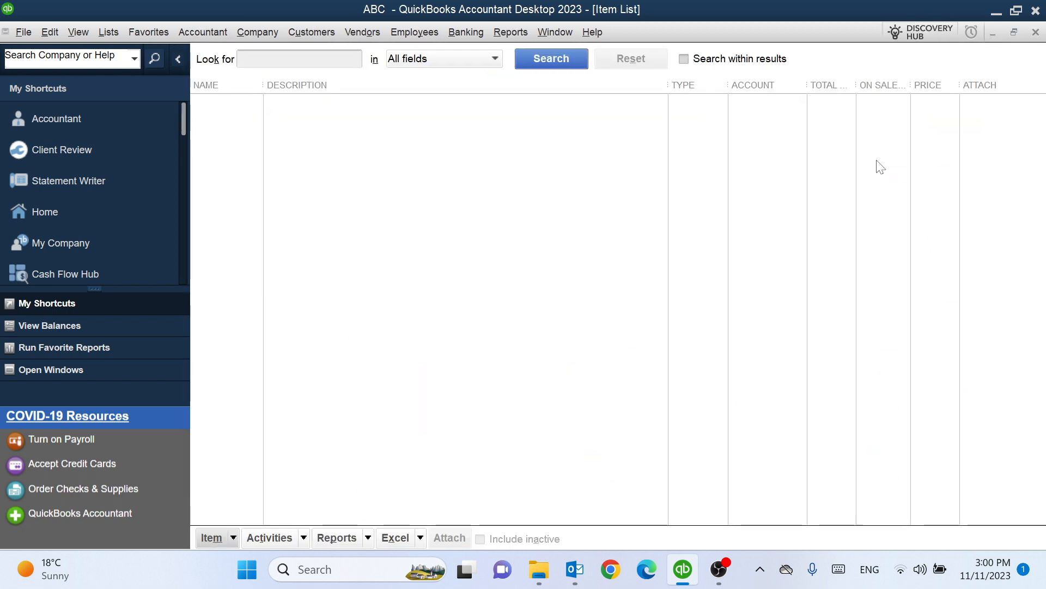
pyautogui.click(109, 33)
pyautogui.click(148, 68)
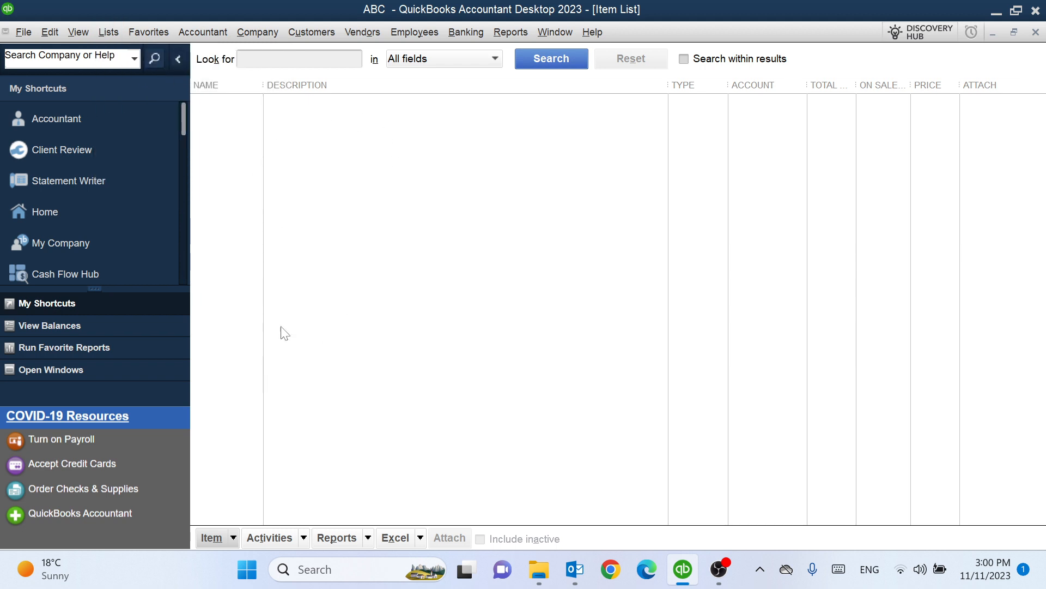
pyautogui.click(220, 538)
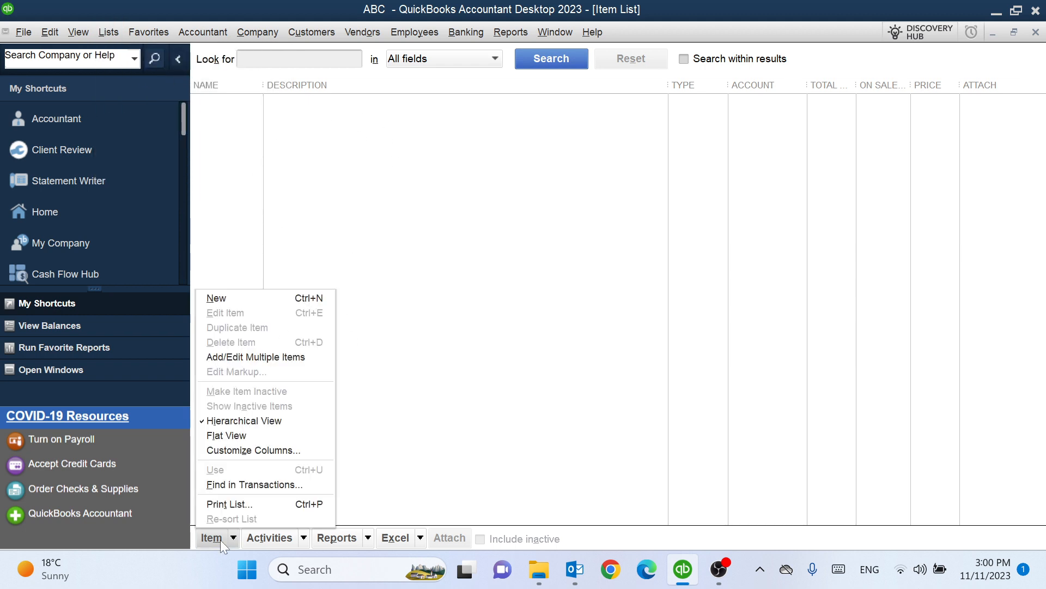
pyautogui.click(256, 298)
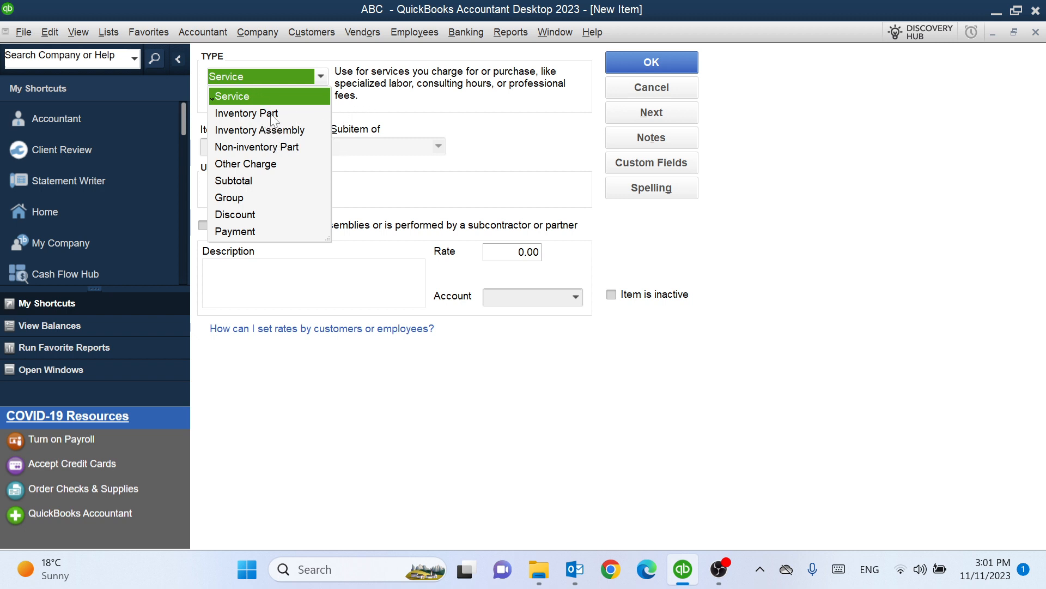
pyautogui.click(248, 148)
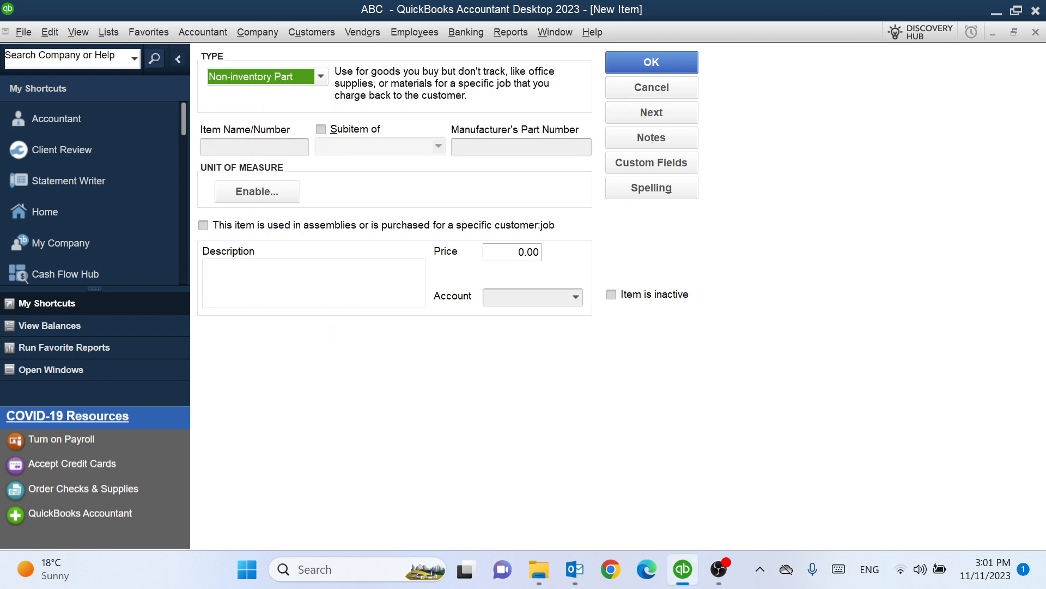
# - Name the new item Power Cable and enter Ap-8837 as the manufacturer's part number
pyautogui.click(248, 147)
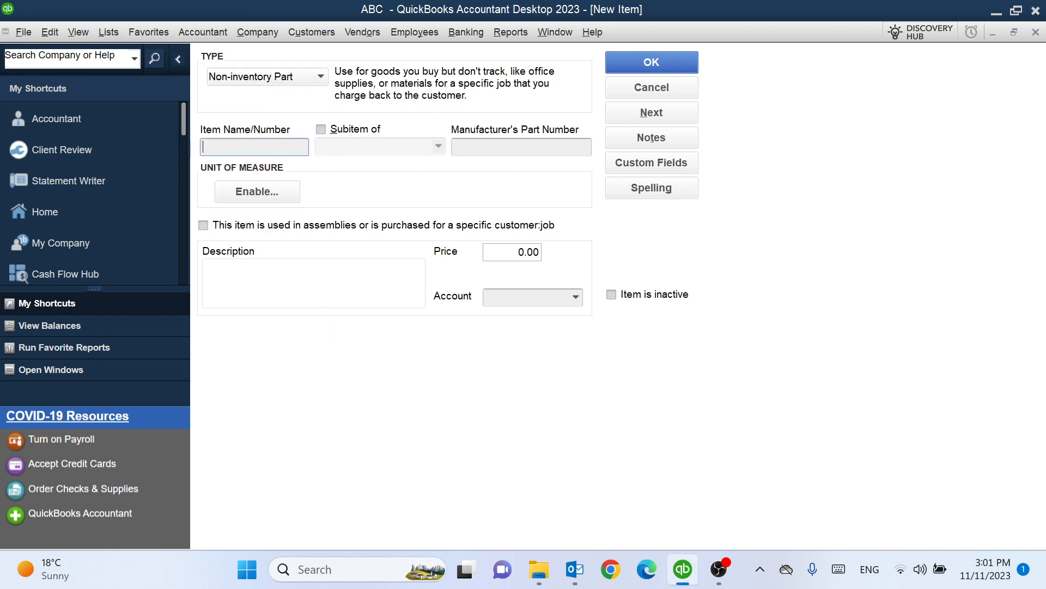
pyautogui.write('Power Cable')
pyautogui.click(515, 154)
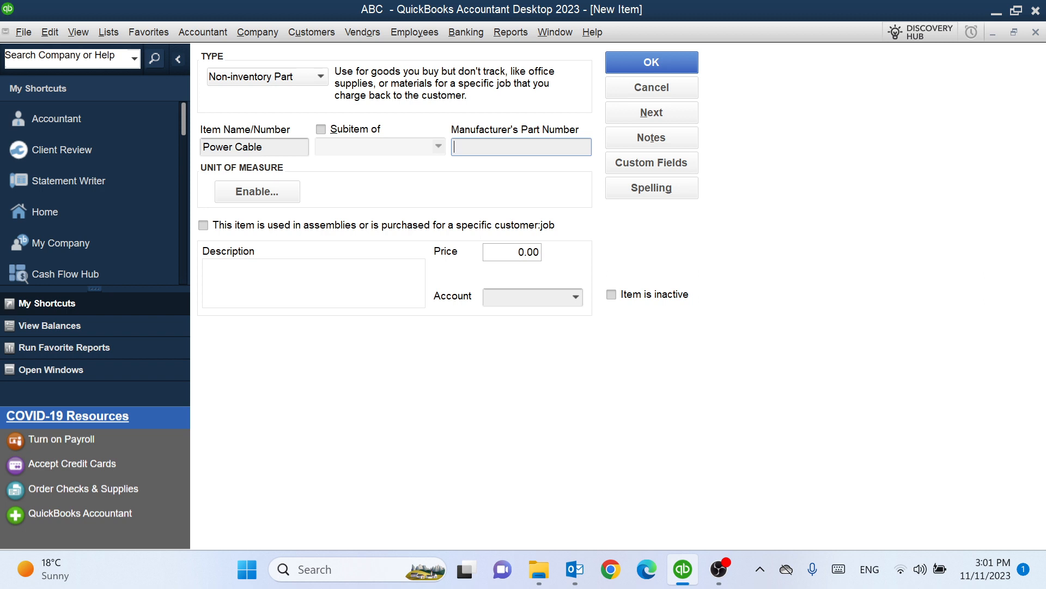
pyautogui.write('Ap8837')
pyautogui.click(475, 146)
pyautogui.press('Left')
pyautogui.write('-')
# - Mark the item as used in assemblies or purchased for a specific customer:job, and enter Power Cable as the purchase description
pyautogui.click(504, 253)
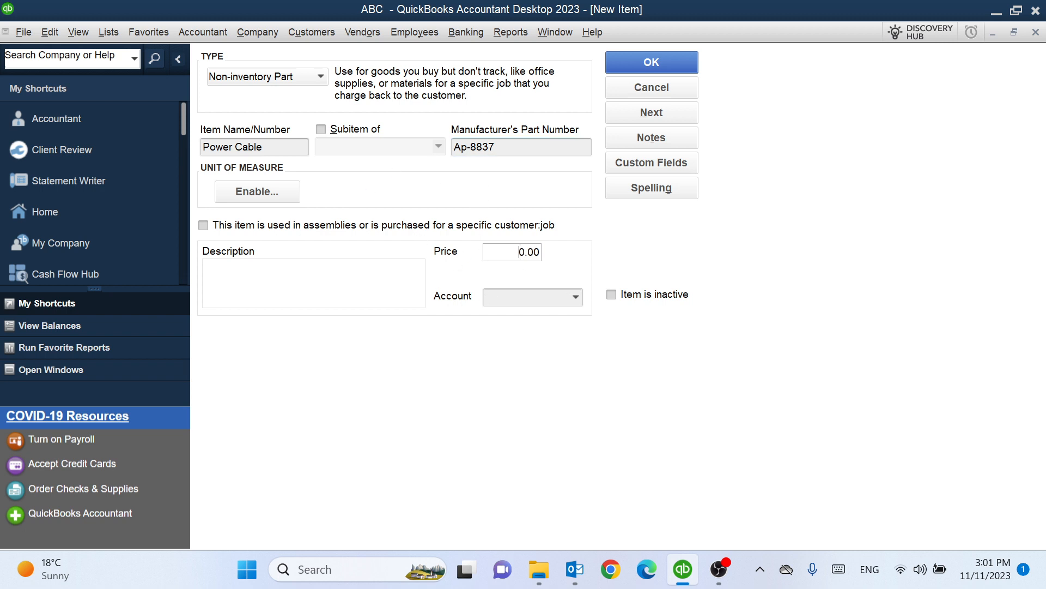
pyautogui.click(203, 225)
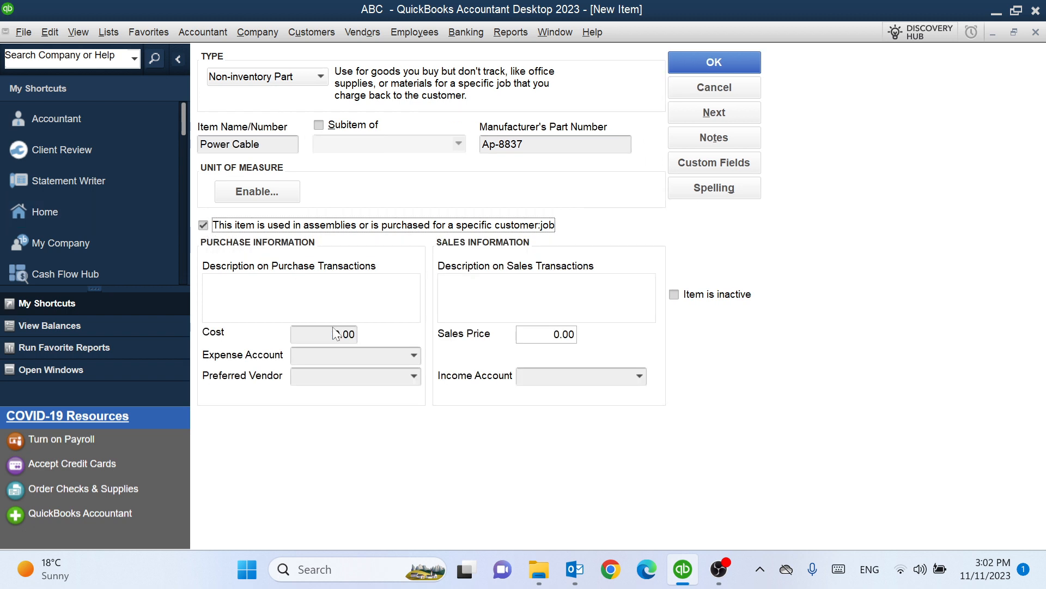
pyautogui.moveTo(262, 145); pyautogui.dragTo(174, 153)
pyautogui.hotkey('ctrl', 'c')
pyautogui.click(244, 294)
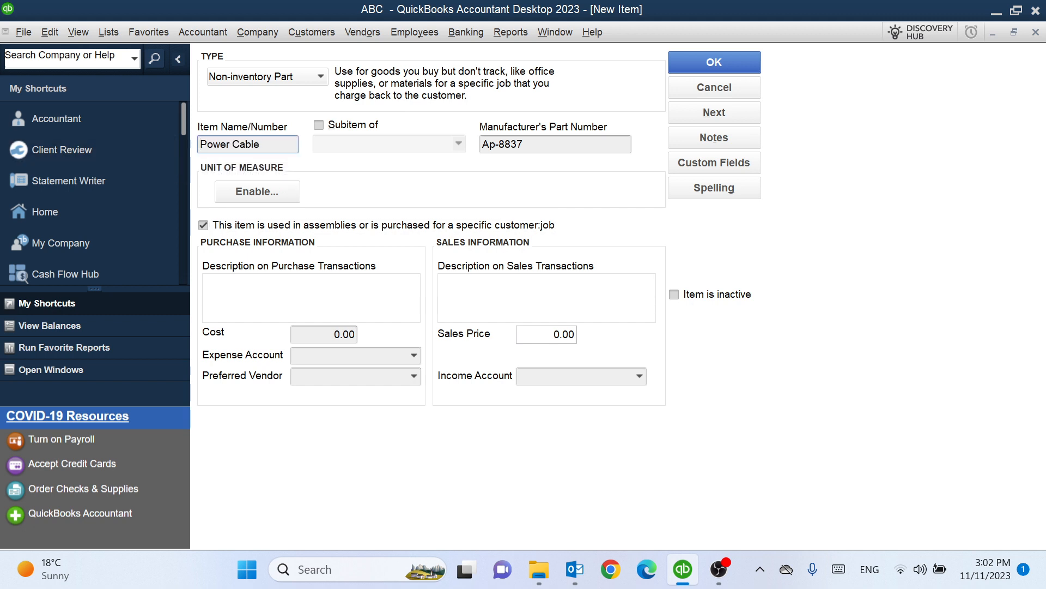
pyautogui.hotkey('ctrl', 'v')
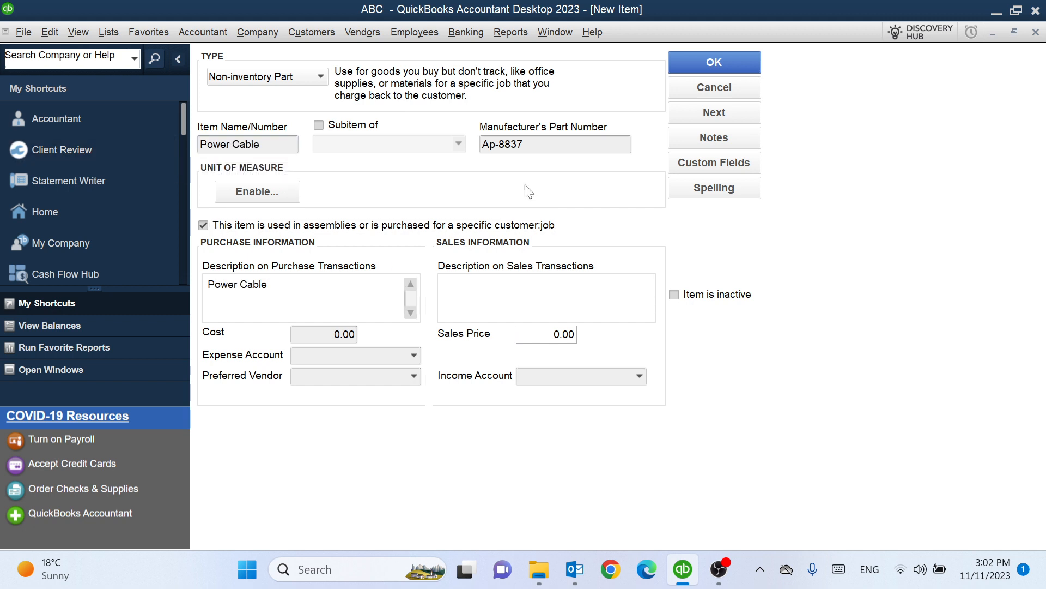
# - Extend the description on purchase transactions with the part number so it reads Power Cable-Ap-8837
pyautogui.click(485, 146)
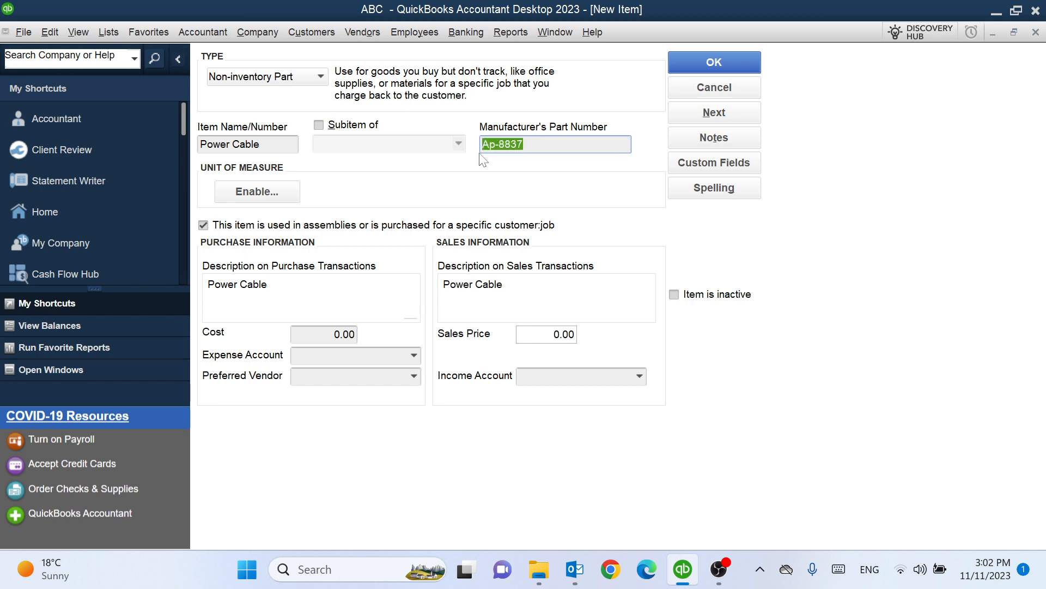
pyautogui.click(313, 280)
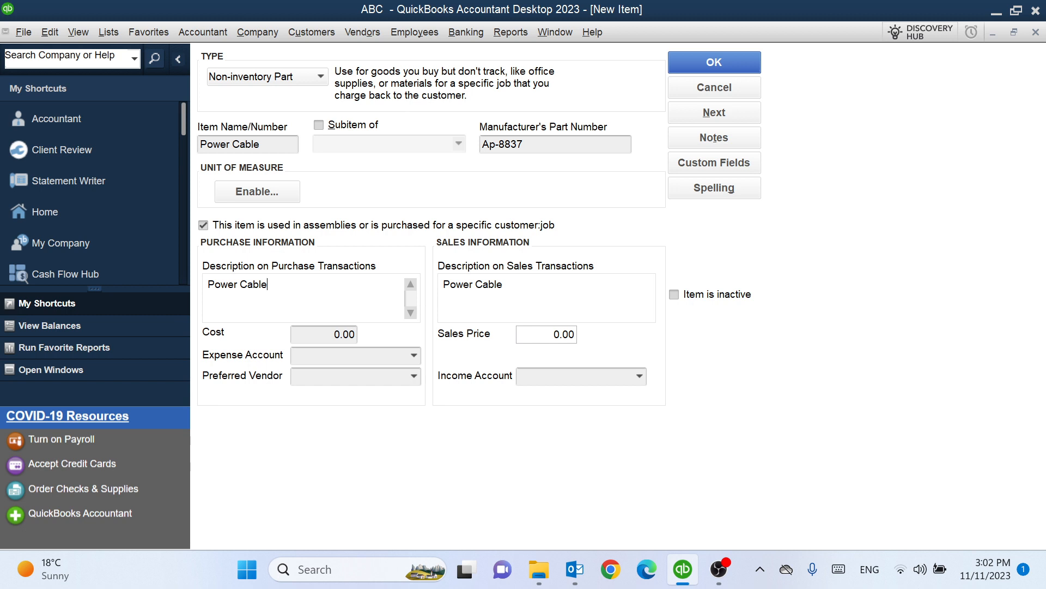
pyautogui.write('_')
pyautogui.press('BackSpace')
pyautogui.write('-')
pyautogui.write('Ap-8837')
# - Copy the -Ap-8837 suffix from the purchase description to the end of the sales description
pyautogui.hotkey('shift', 'Left')
pyautogui.hotkey('shift', 'Left')
pyautogui.hotkey('shift', 'Left')
pyautogui.hotkey('shift', 'Left')
pyautogui.hotkey('shift', 'Left')
pyautogui.hotkey('shift', 'Left')
pyautogui.hotkey('shift', 'Left')
pyautogui.hotkey('shift', 'Left')
pyautogui.hotkey('ctrl', 'c')
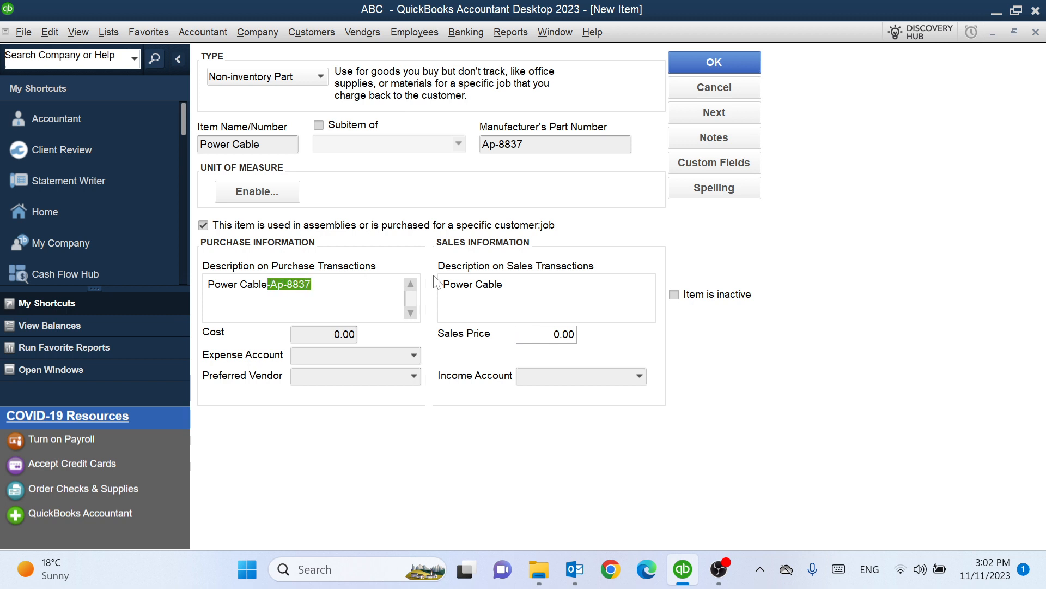
pyautogui.click(515, 285)
pyautogui.hotkey('ctrl', 'v')
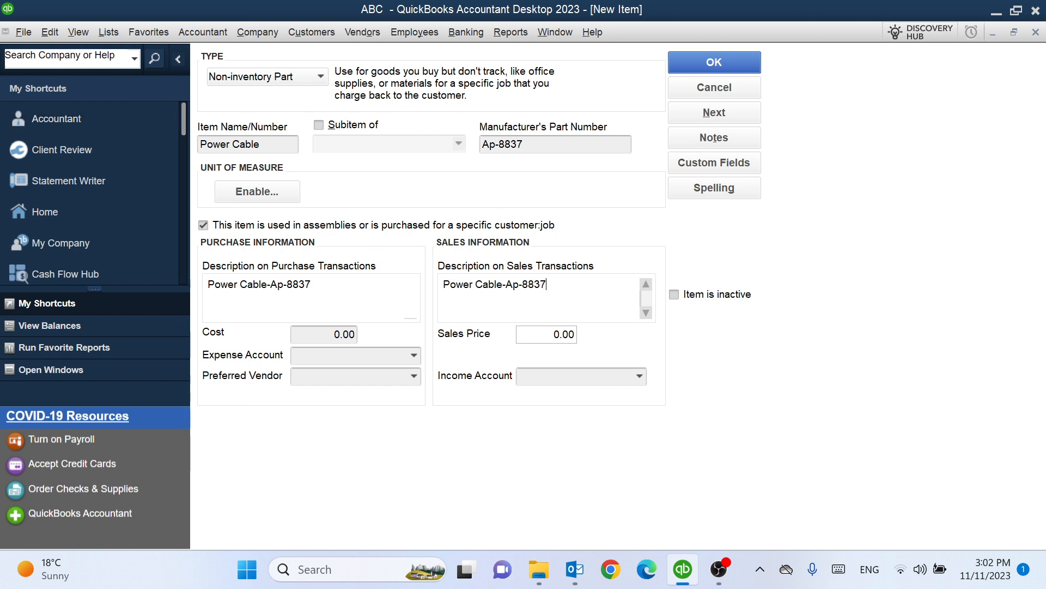
# - Set the item's purchase cost to 40.00
pyautogui.click(325, 333)
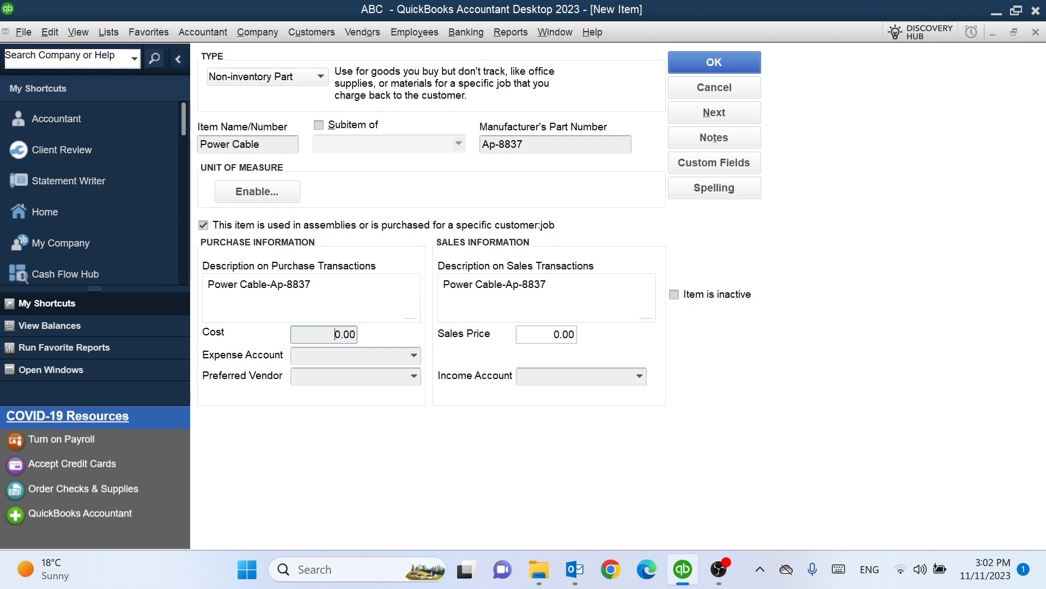
pyautogui.write('4')
# - Choose Furniture and Equipment as the item's expense account
pyautogui.click(414, 356)
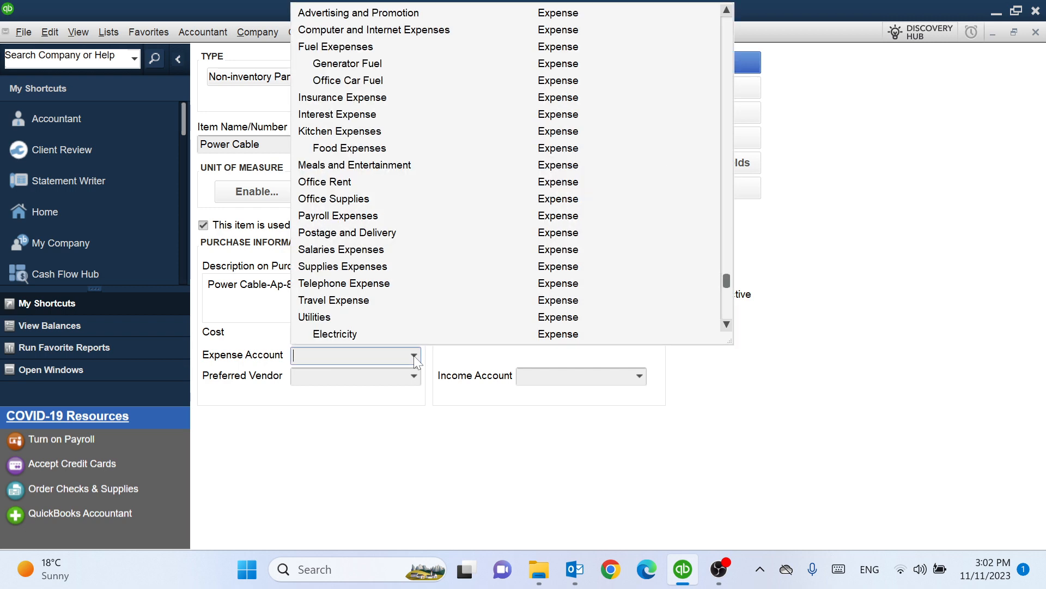
pyautogui.scroll(10, 495, 172)
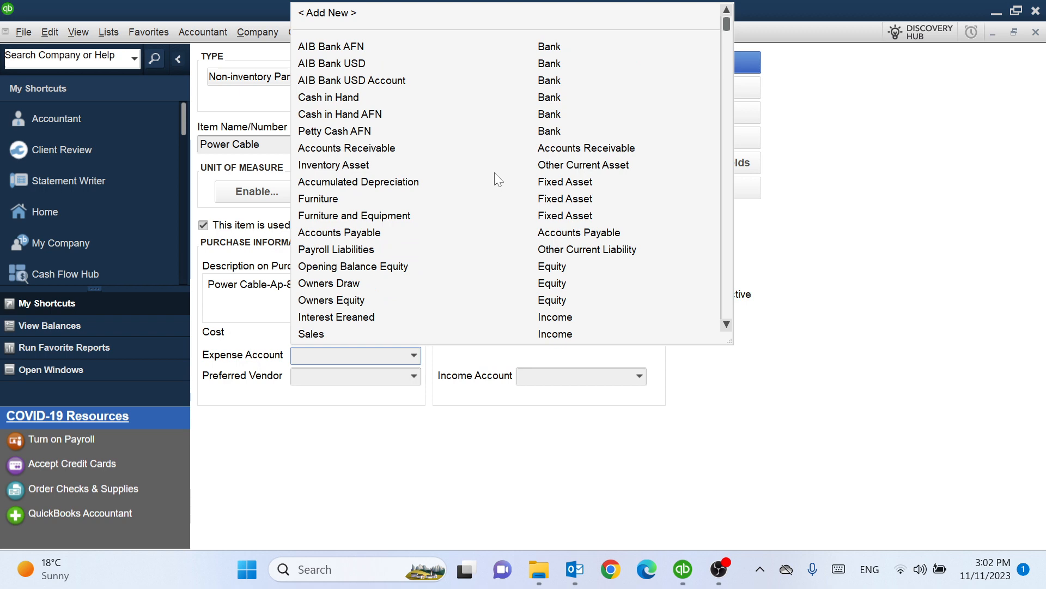
pyautogui.scroll(-7, 490, 221)
pyautogui.scroll(7, 490, 222)
pyautogui.click(489, 221)
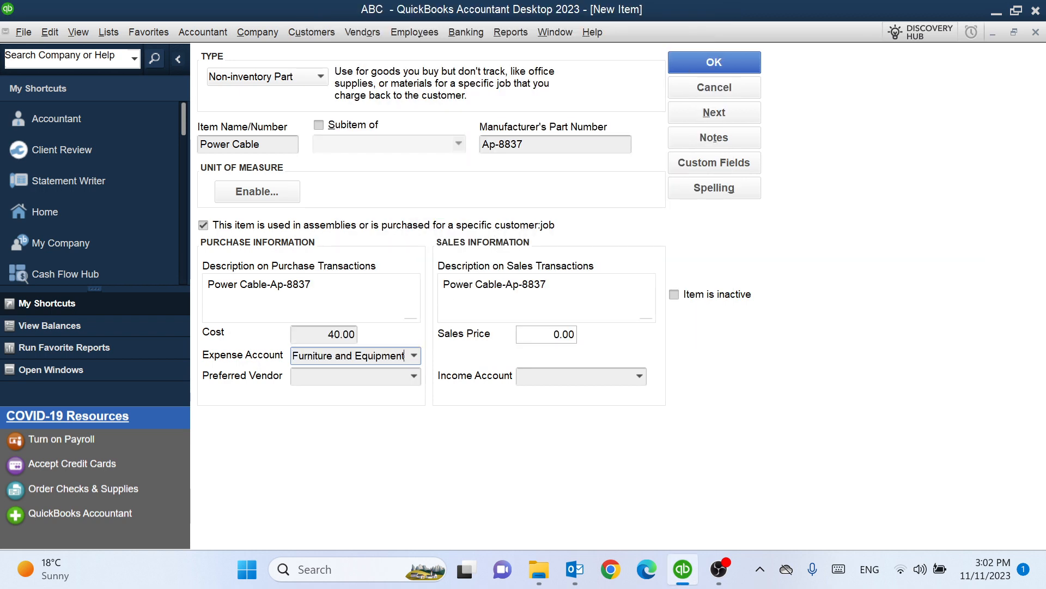
# - Replace the expense account with Cost of Goods Sold and select the existing vendor as the preferred vendor
pyautogui.moveTo(406, 356); pyautogui.dragTo(234, 358)
pyautogui.press('BackSpace')
pyautogui.write('C')
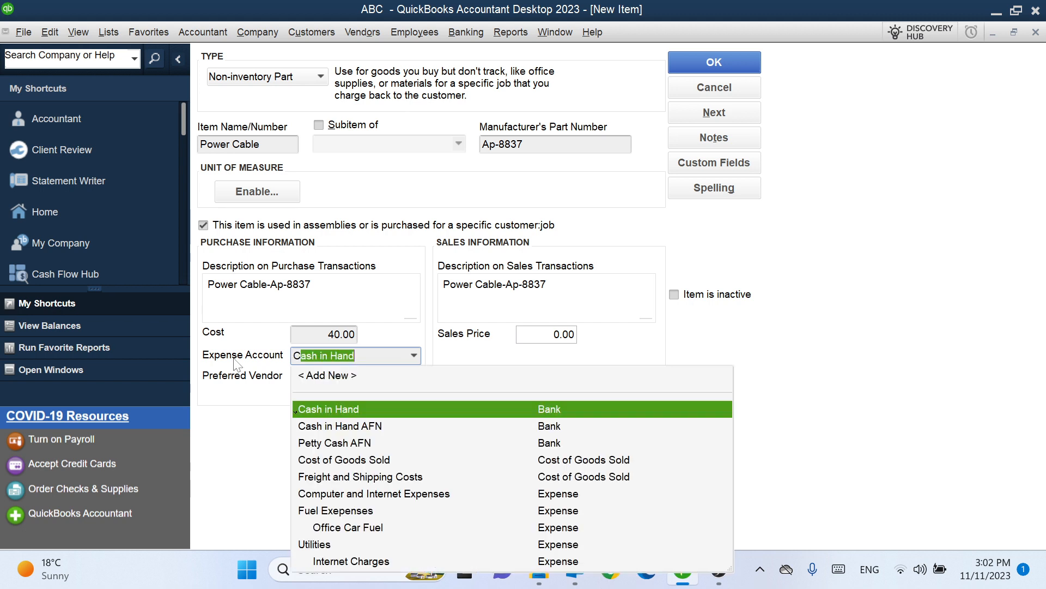
pyautogui.press('BackSpace')
pyautogui.press('BackSpace')
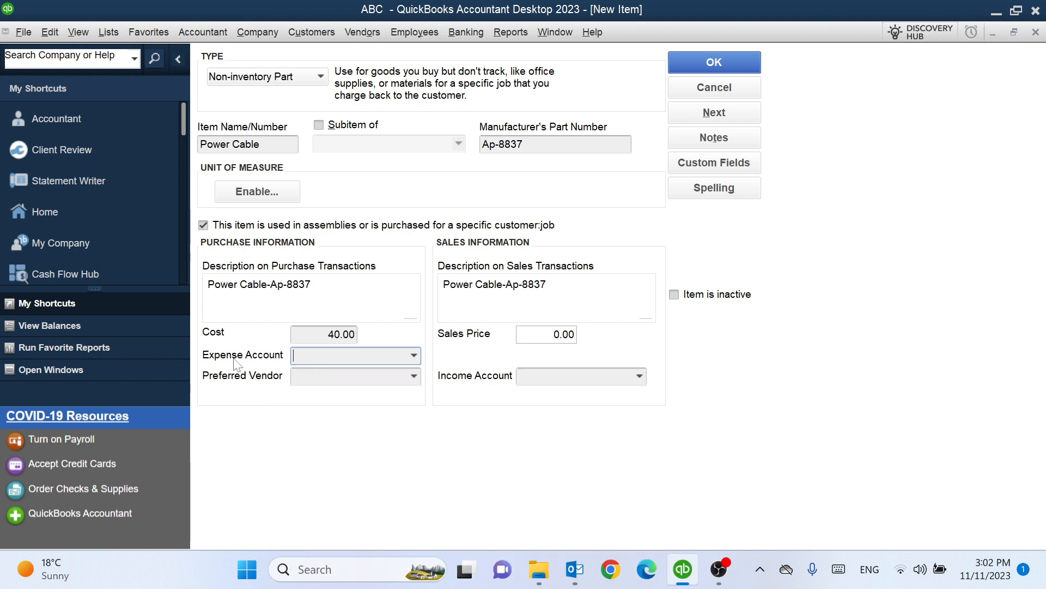
pyautogui.write('Co')
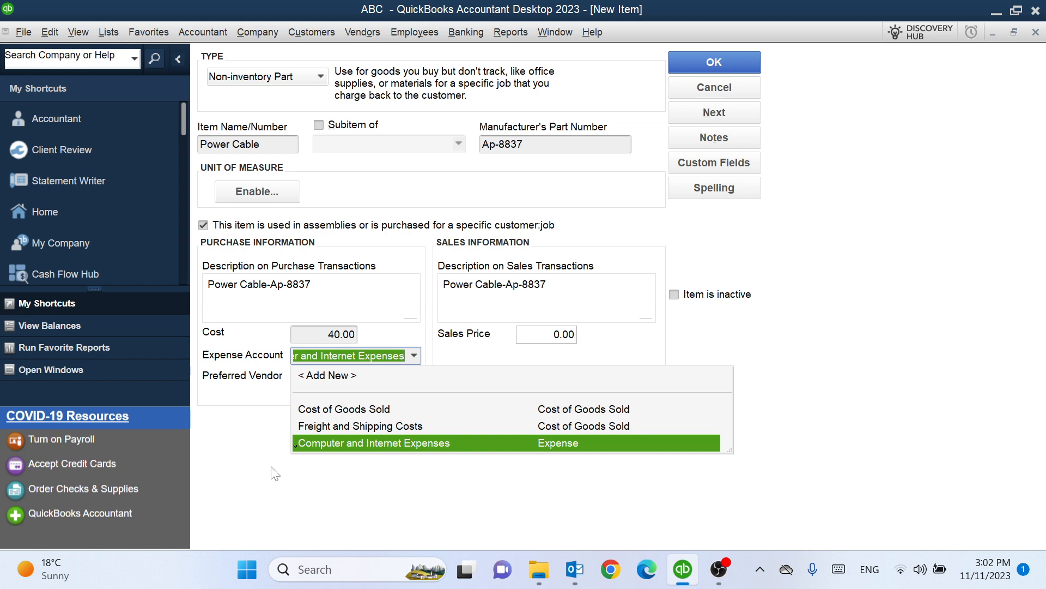
pyautogui.click(385, 410)
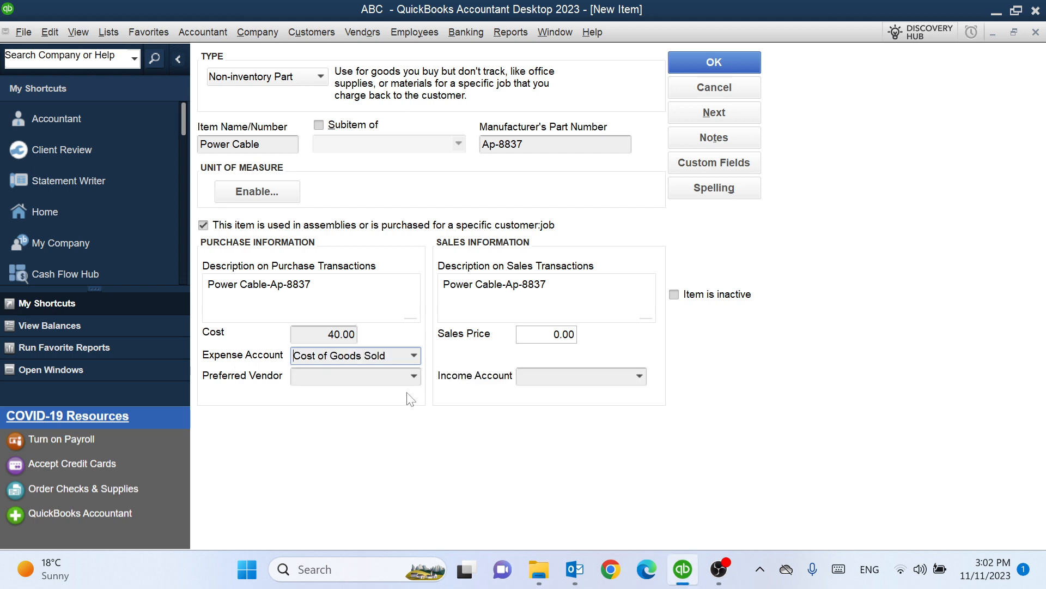
pyautogui.click(414, 376)
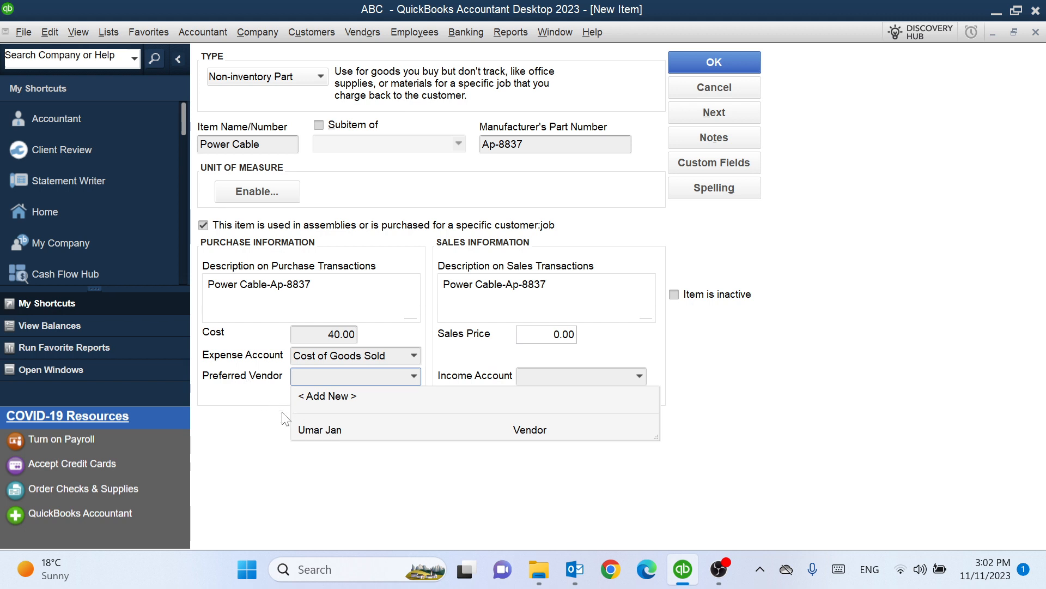
pyautogui.click(310, 430)
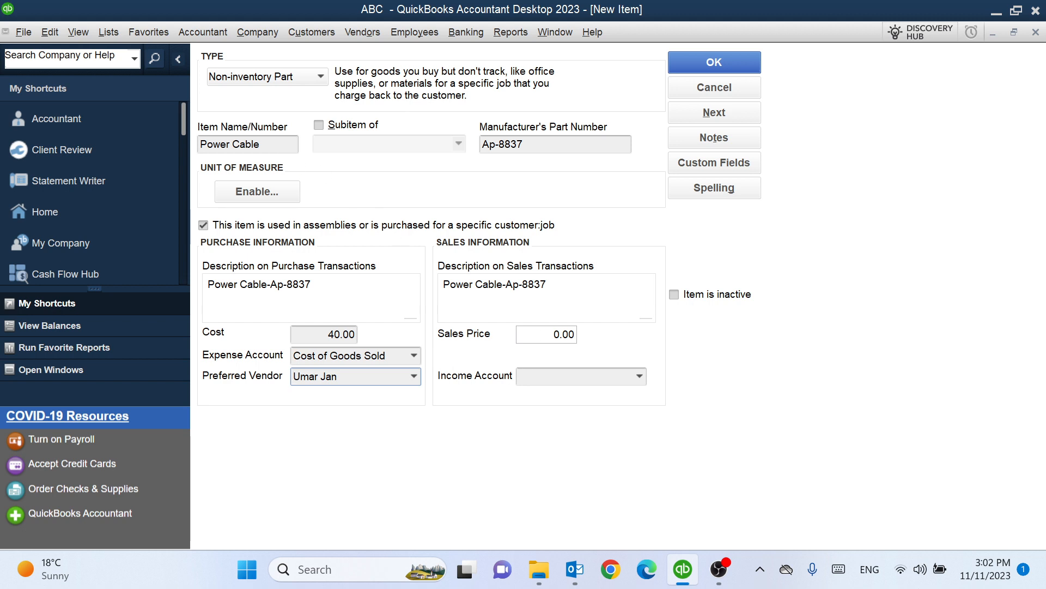
# - Set the sales price to 50.00 with Sales as the income account, and save the item
pyautogui.click(554, 334)
pyautogui.write('5')
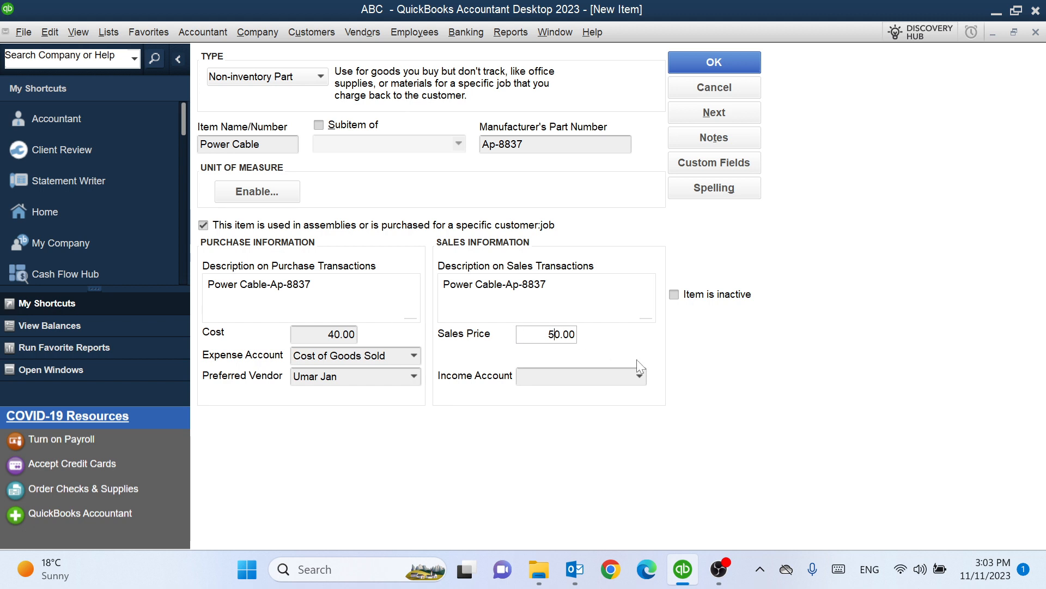
pyautogui.click(639, 376)
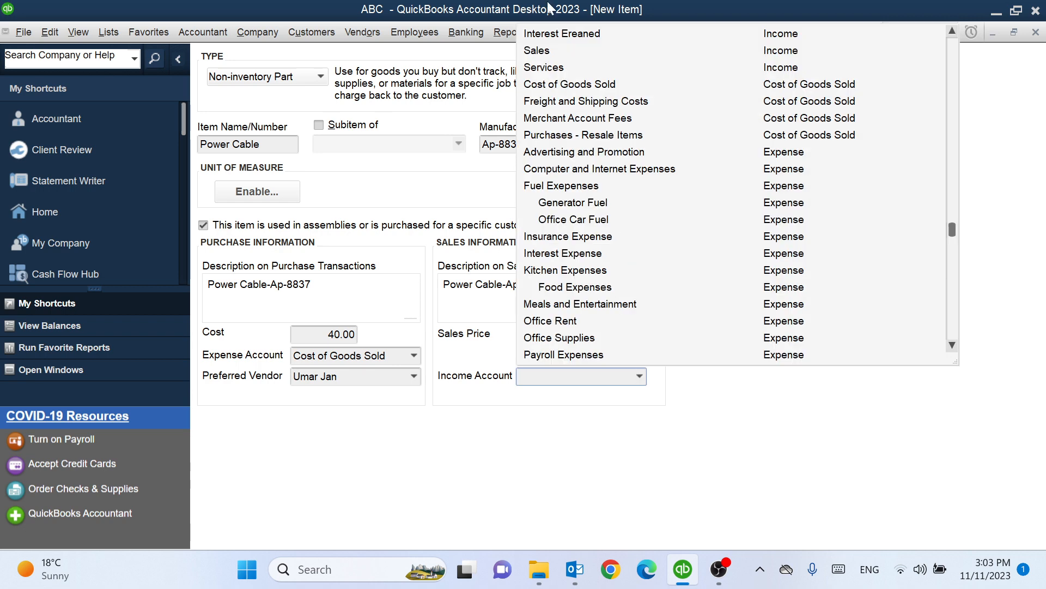
pyautogui.click(560, 55)
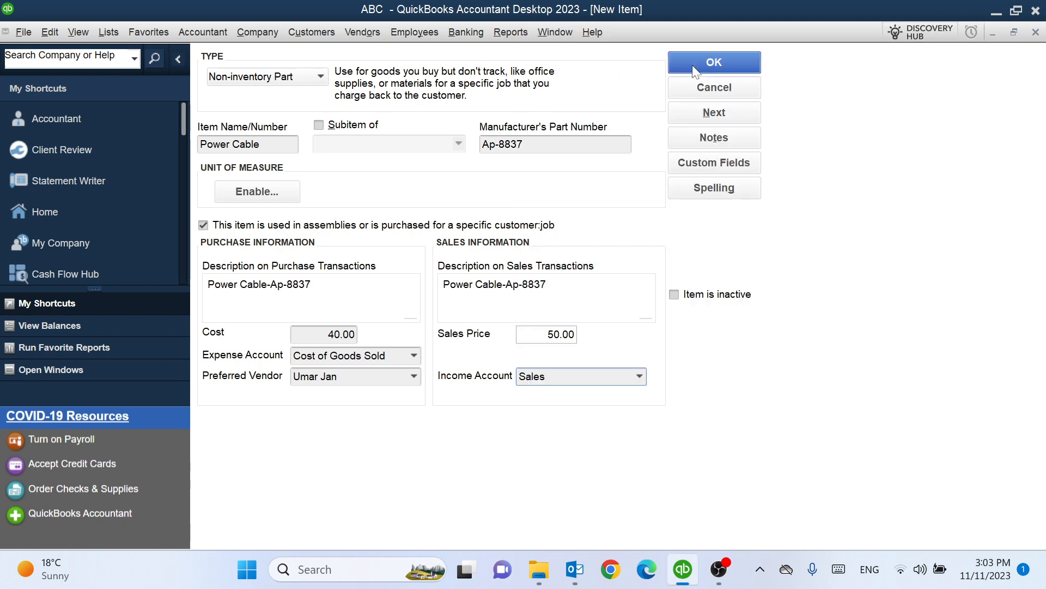
pyautogui.click(709, 66)
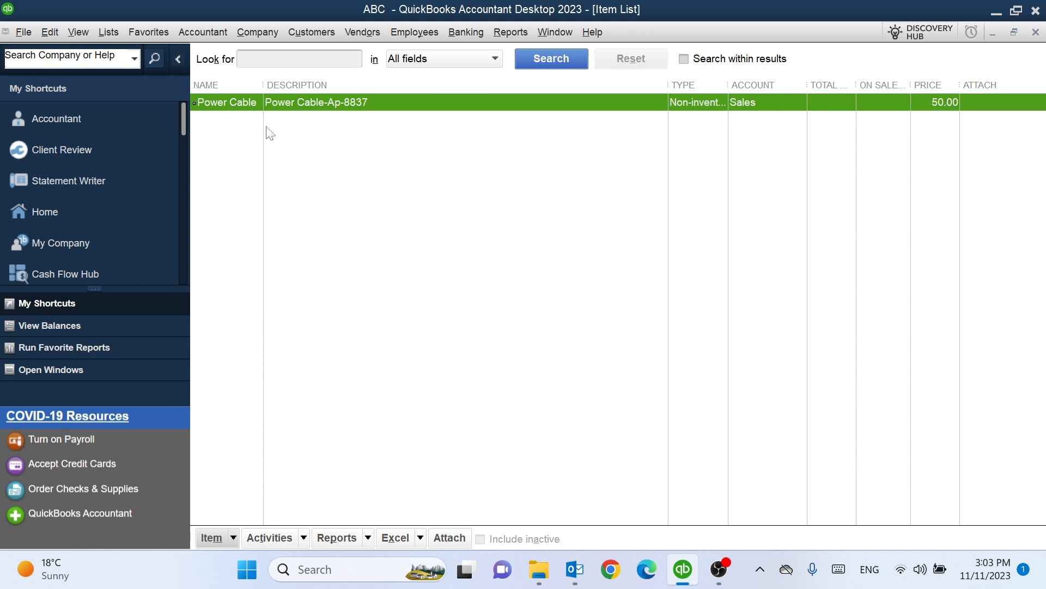
# - Open the Power Cable item from the Item List for editing
pyautogui.doubleClick(235, 103)
pyautogui.click(1036, 33)
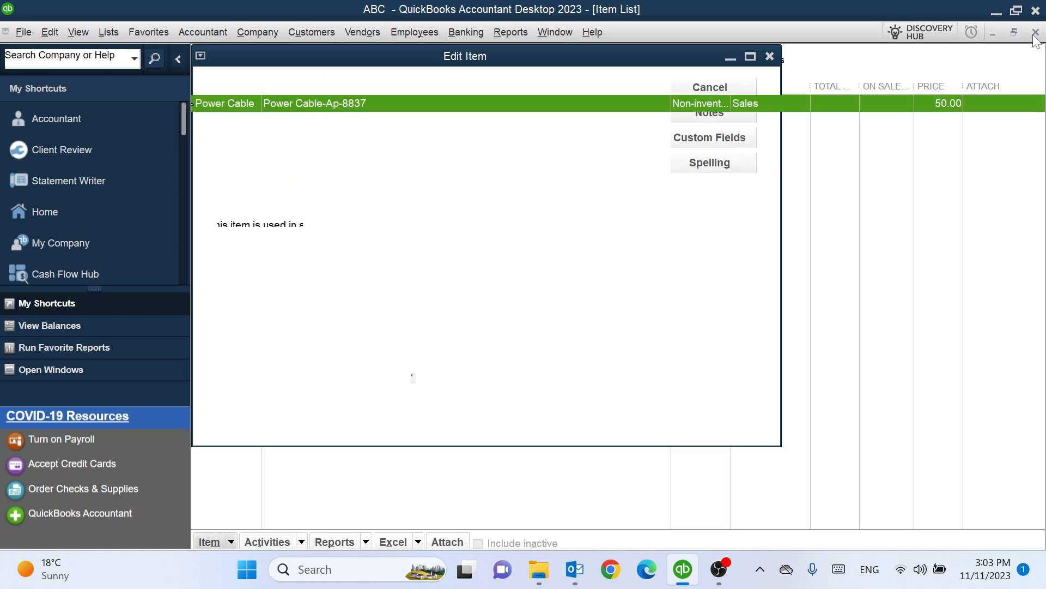
pyautogui.rightClick(245, 109)
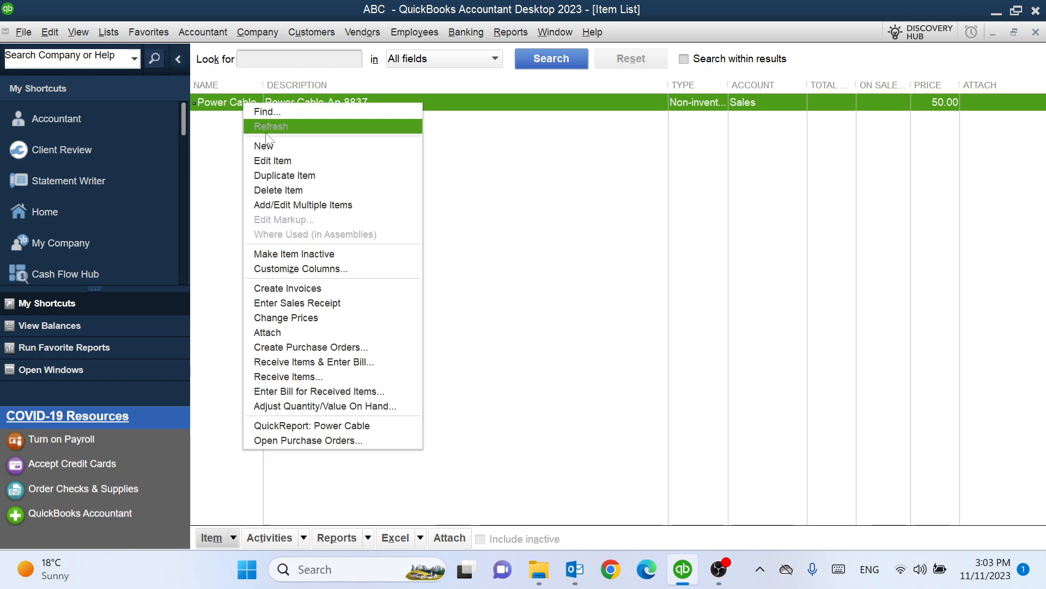
pyautogui.click(272, 161)
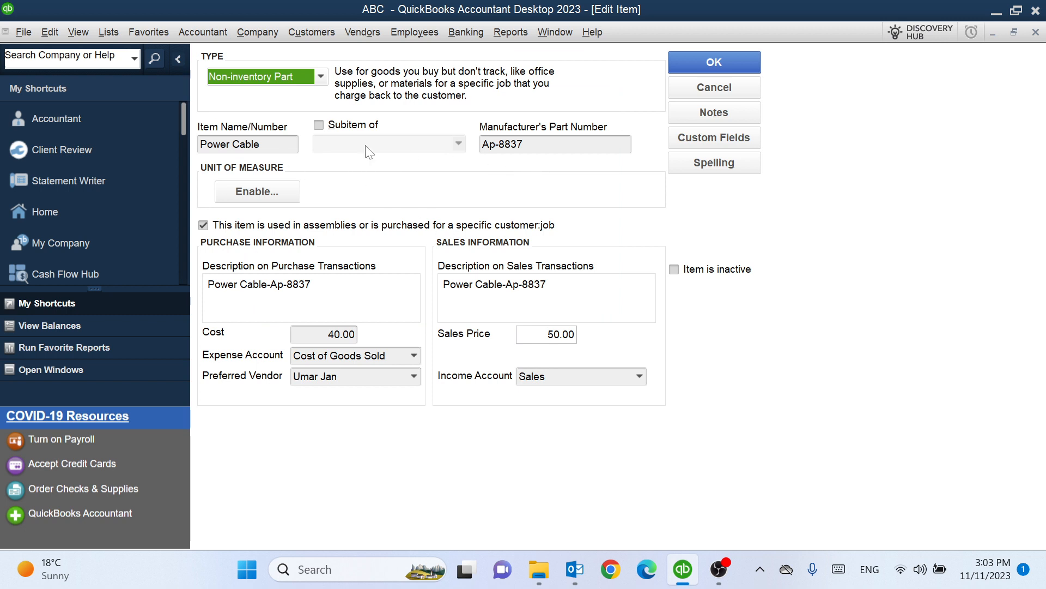
# - Clear the item's name, undo the deletion, and close the item with OK
pyautogui.moveTo(263, 145); pyautogui.dragTo(254, 145)
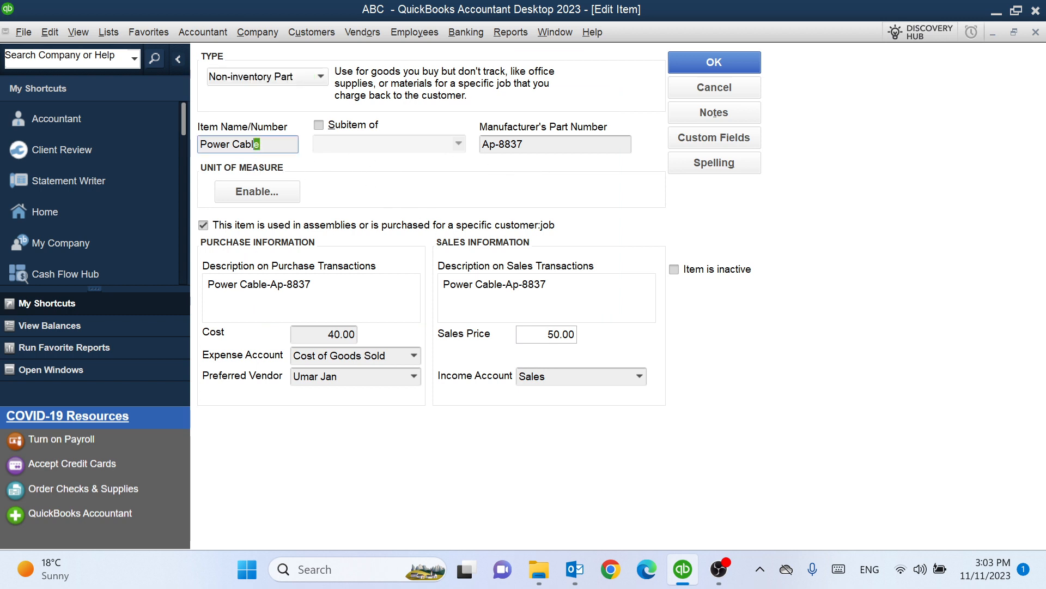
pyautogui.press('BackSpace')
pyautogui.press('BackSpace')
pyautogui.press('BackSpace')
pyautogui.press('BackSpace')
pyautogui.press('BackSpace')
pyautogui.press('BackSpace')
pyautogui.press('BackSpace')
pyautogui.press('BackSpace')
pyautogui.press('BackSpace')
pyautogui.press('BackSpace')
pyautogui.press('BackSpace')
pyautogui.hotkey('ctrl', 'z')
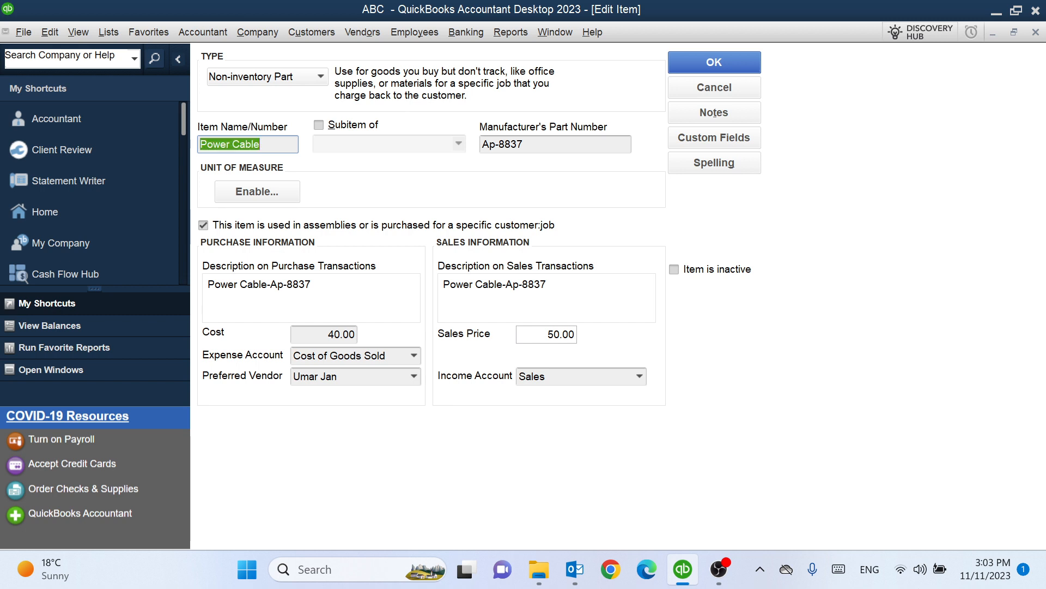
pyautogui.click(707, 60)
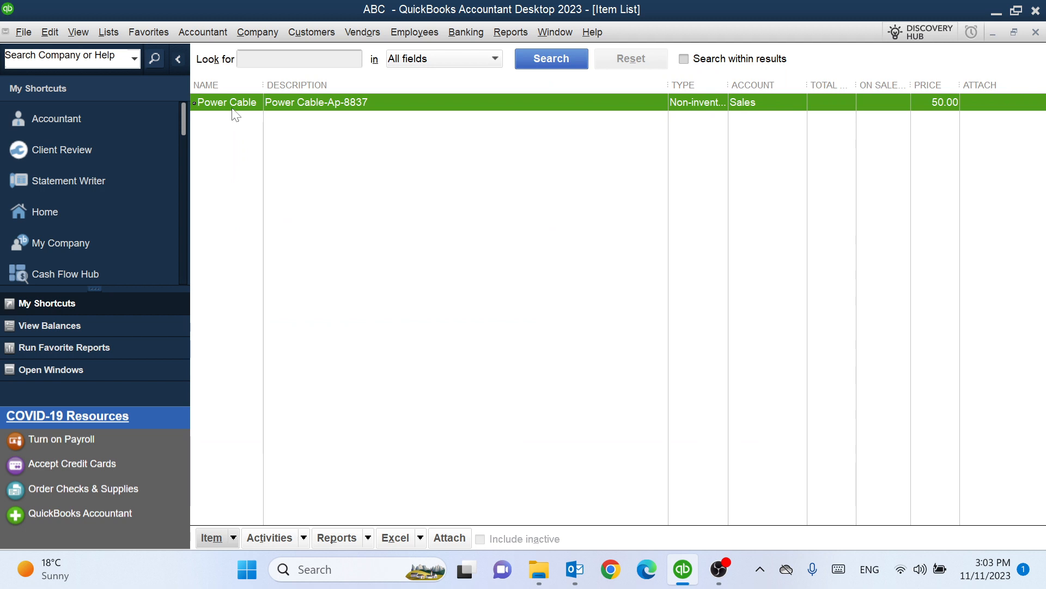
# - Make the Power Cable item inactive in the Item List
pyautogui.rightClick(228, 104)
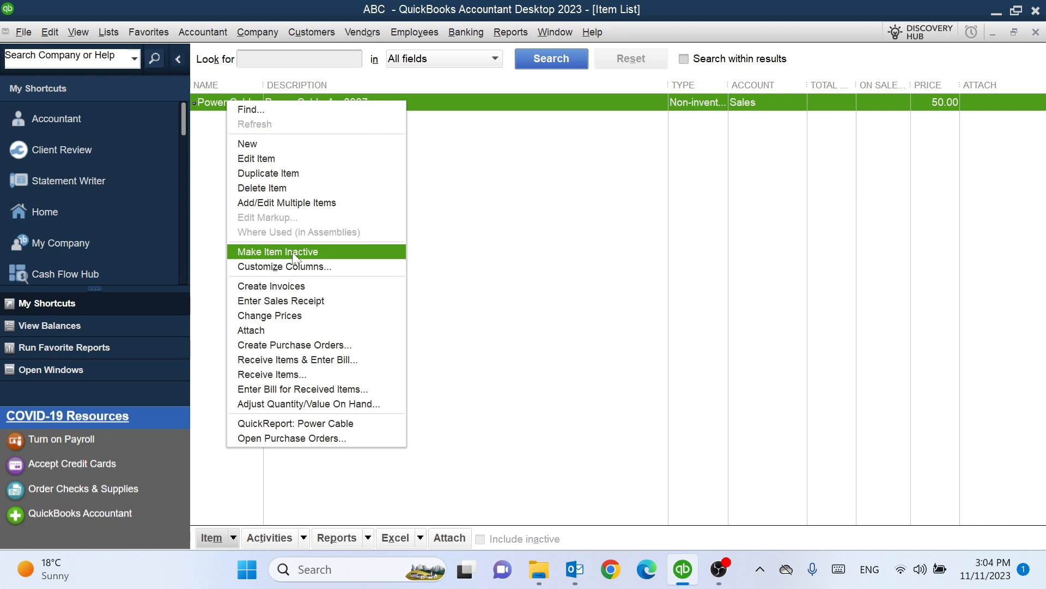
pyautogui.click(213, 109)
pyautogui.rightClick(210, 107)
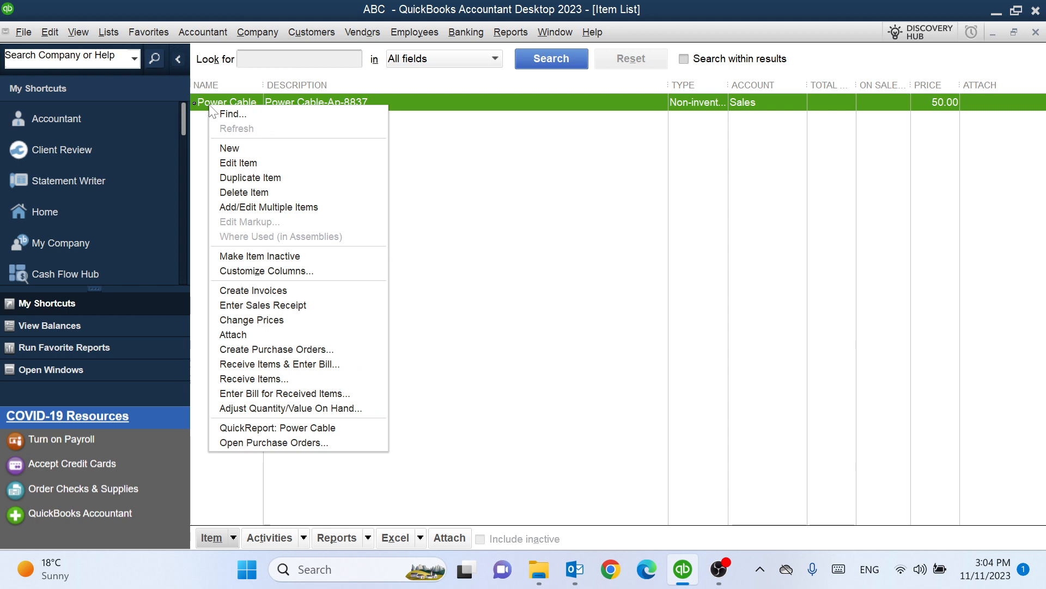
pyautogui.click(265, 256)
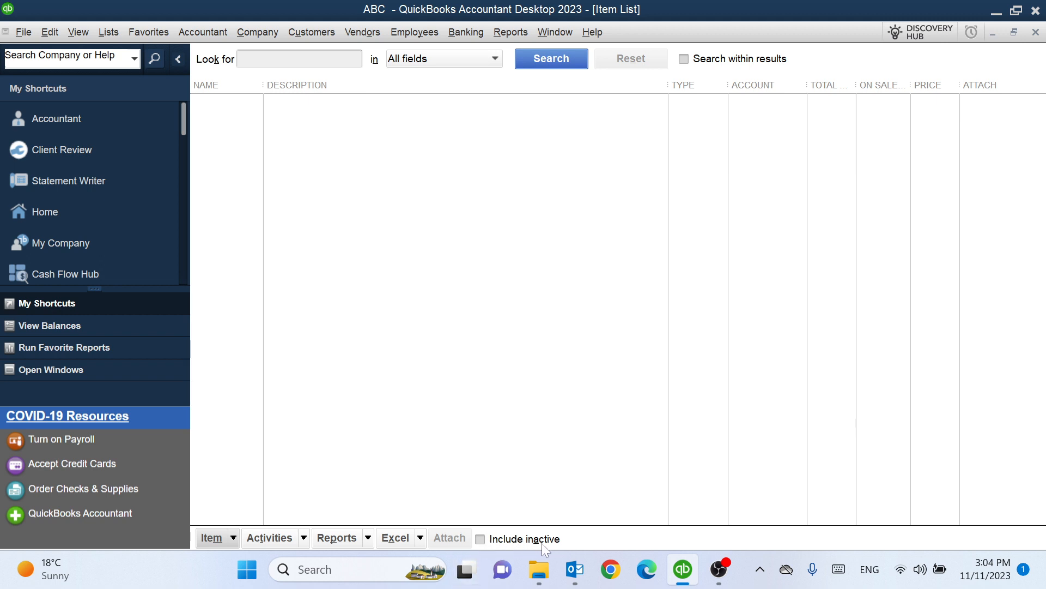
# - Include inactive items in the Item List and make the Power Cable item active again
pyautogui.click(479, 539)
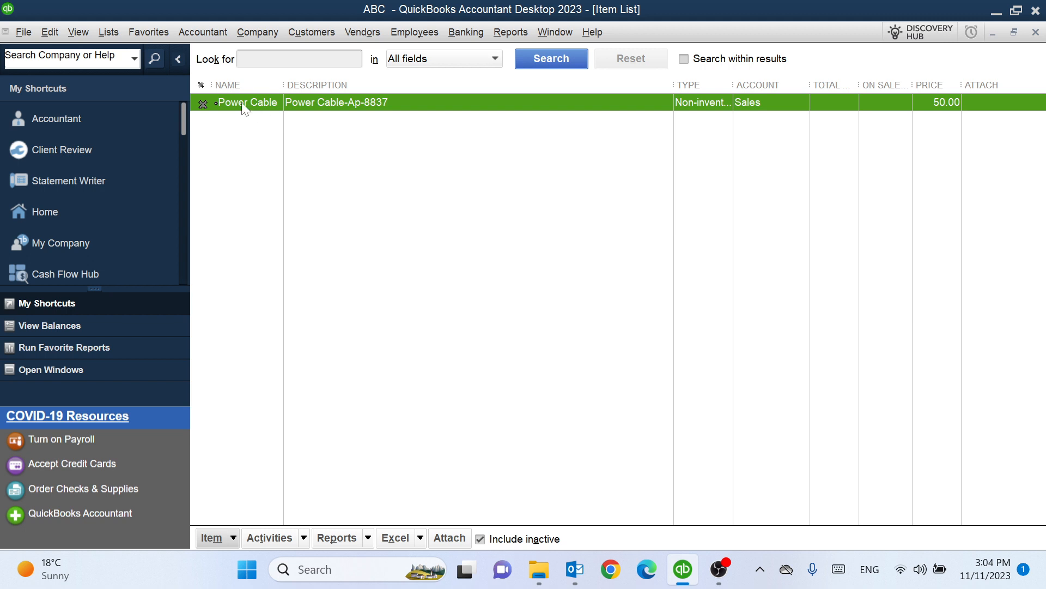
pyautogui.rightClick(244, 109)
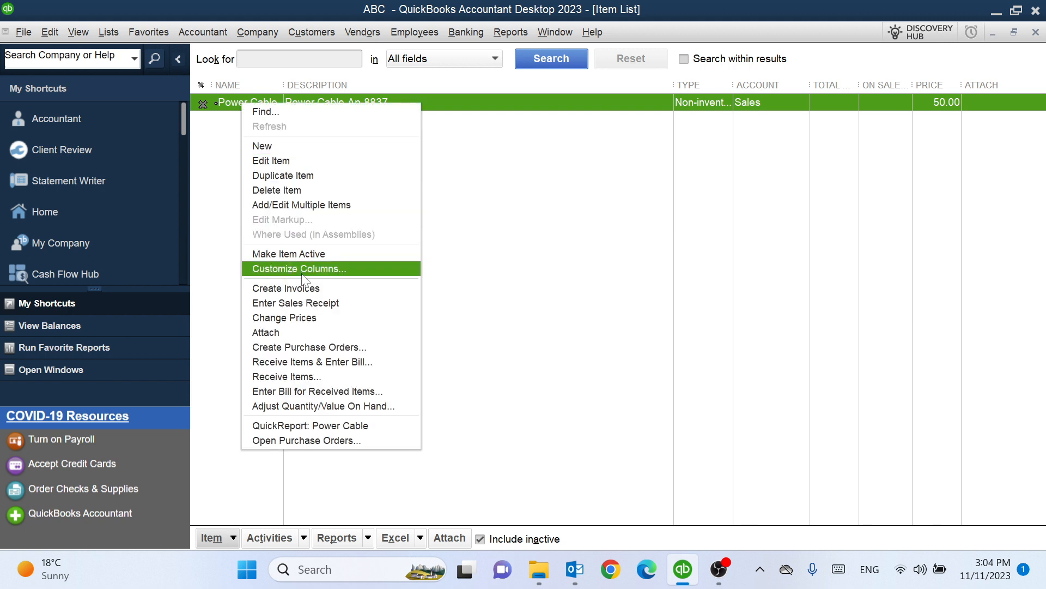
pyautogui.click(302, 256)
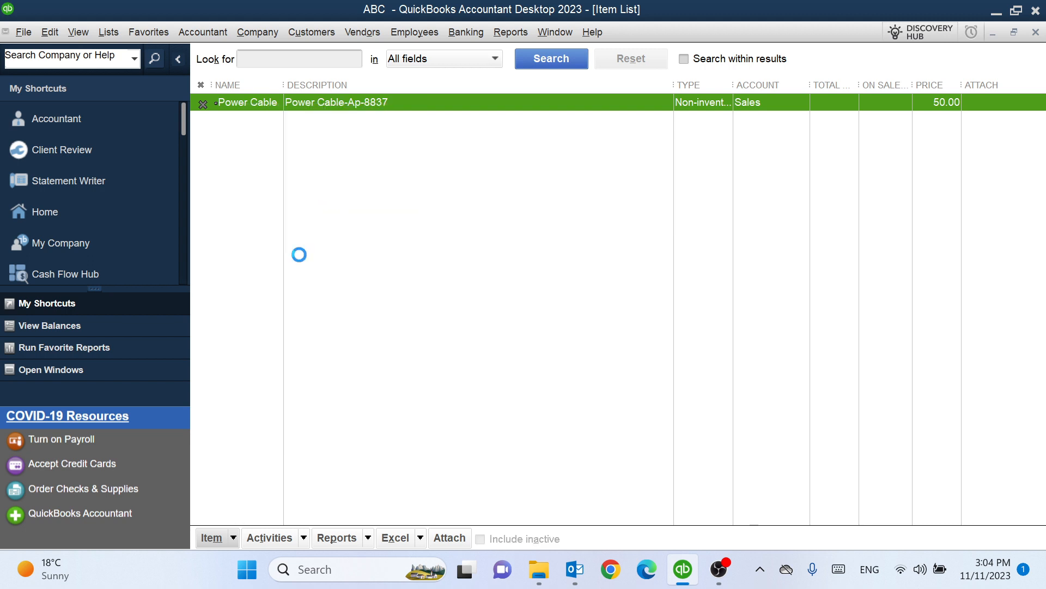
# - Delete the Power Cable item from the Item List and confirm the deletion
pyautogui.rightClick(241, 102)
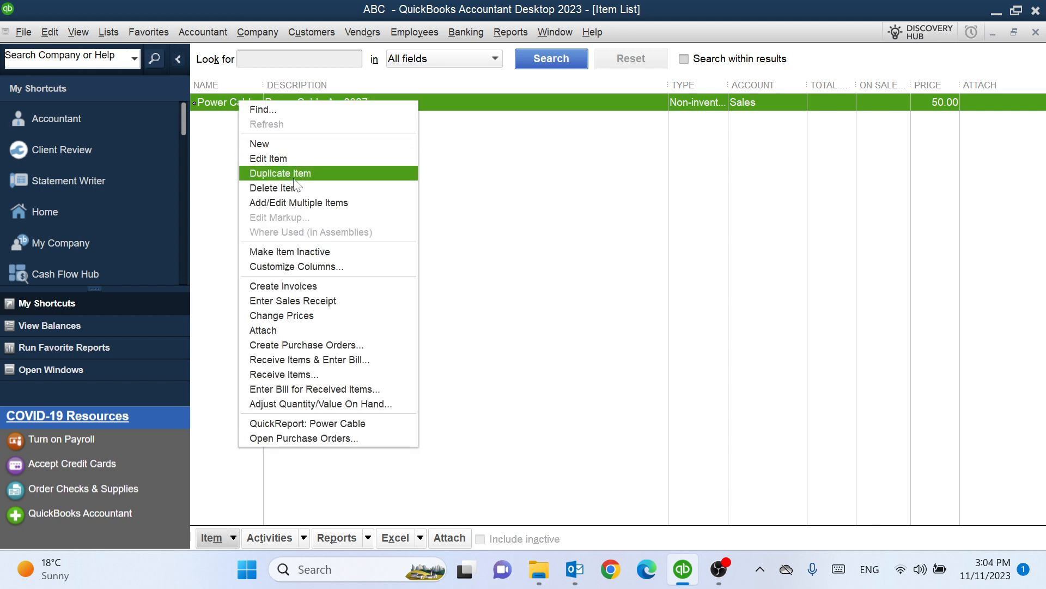
pyautogui.click(301, 188)
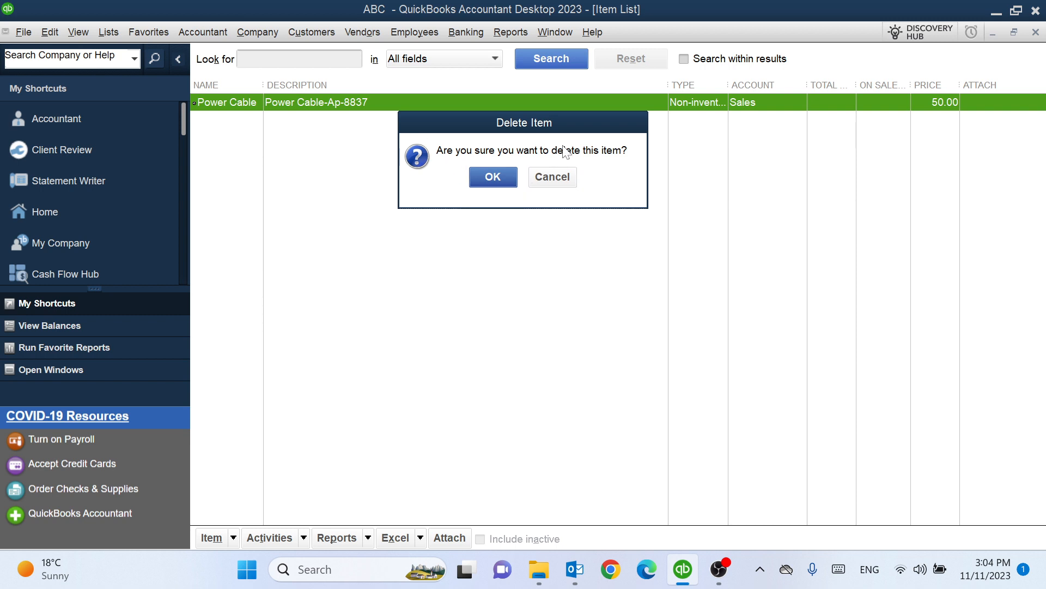
pyautogui.click(507, 181)
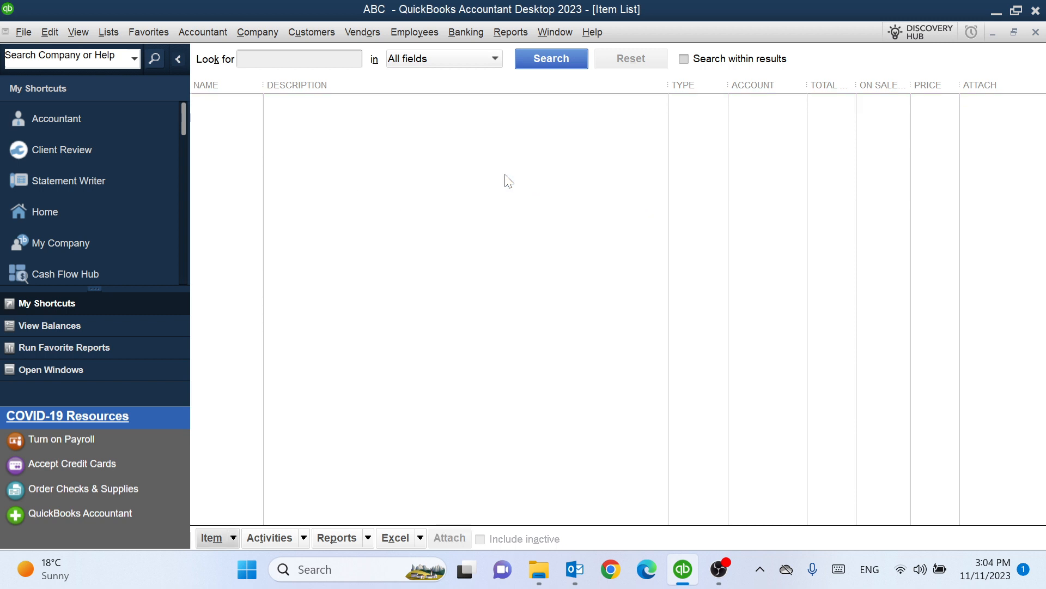